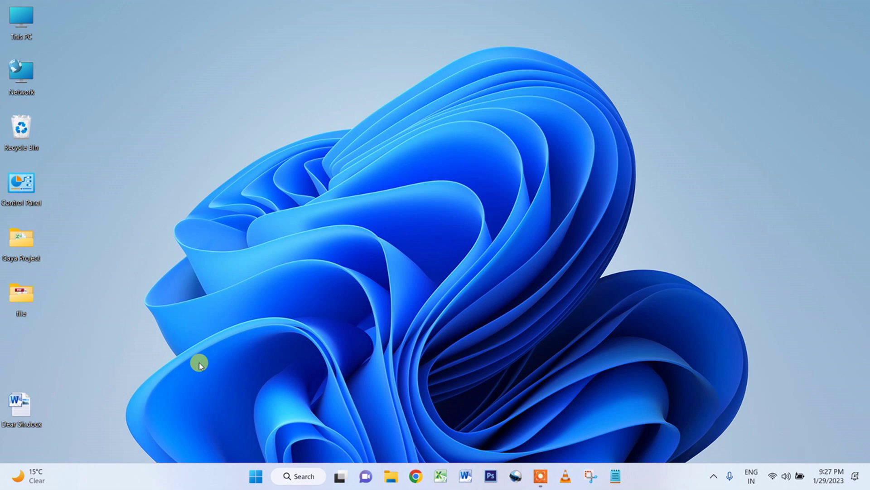
# - Move the Dear Sir.docx icon to the top of the desktop and enlarge the desktop icons
pyautogui.click(109, 371)
pyautogui.moveTo(26, 412); pyautogui.dragTo(176, 132)
pyautogui.scroll(2, 177, 132)
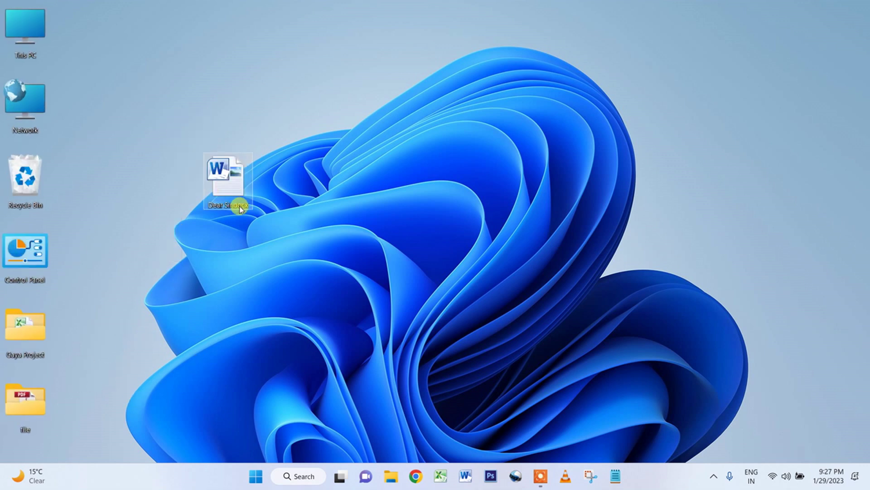
pyautogui.scroll(1, 241, 209)
pyautogui.moveTo(313, 253); pyautogui.dragTo(146, 101)
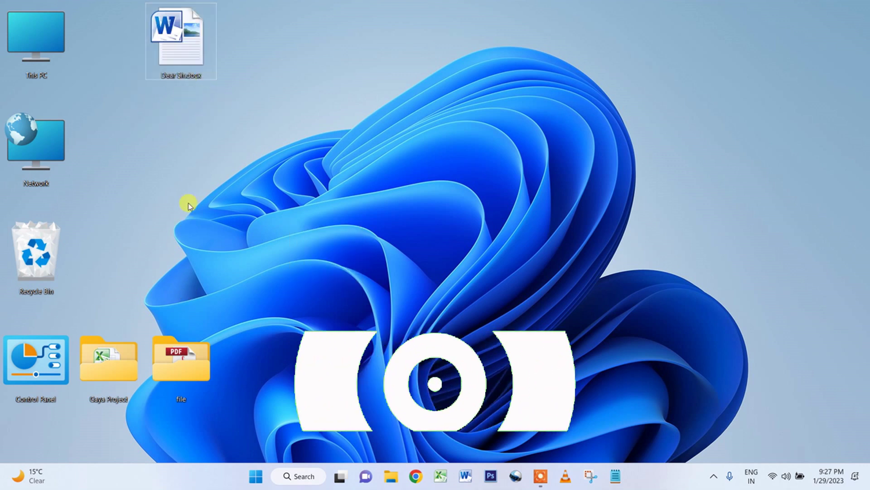
pyautogui.scroll(-1, 250, 218)
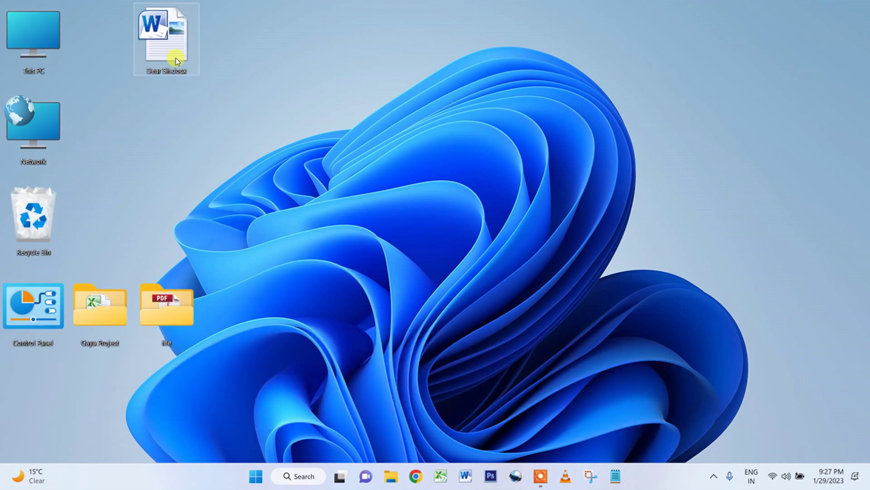
pyautogui.doubleClick(177, 61)
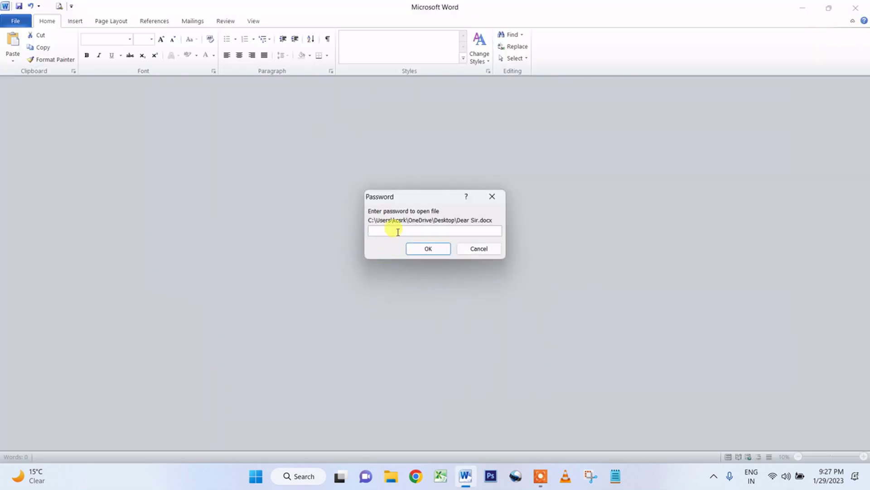
pyautogui.press('Return')
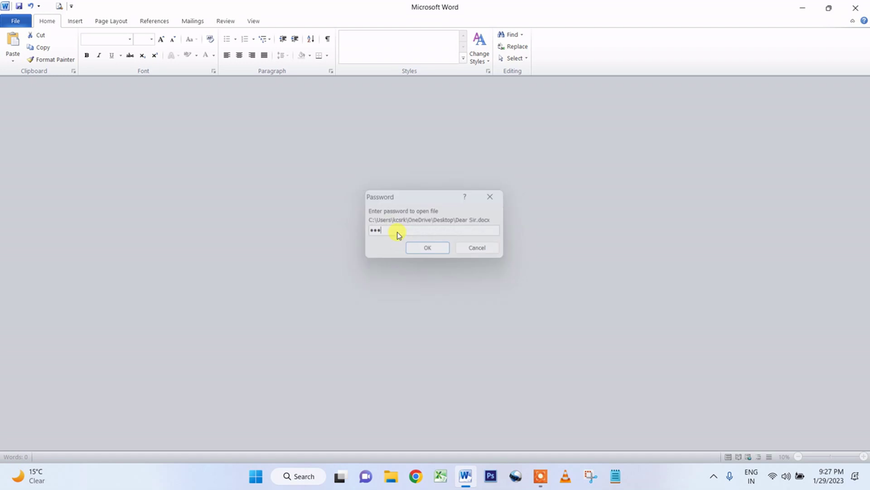
pyautogui.click(428, 279)
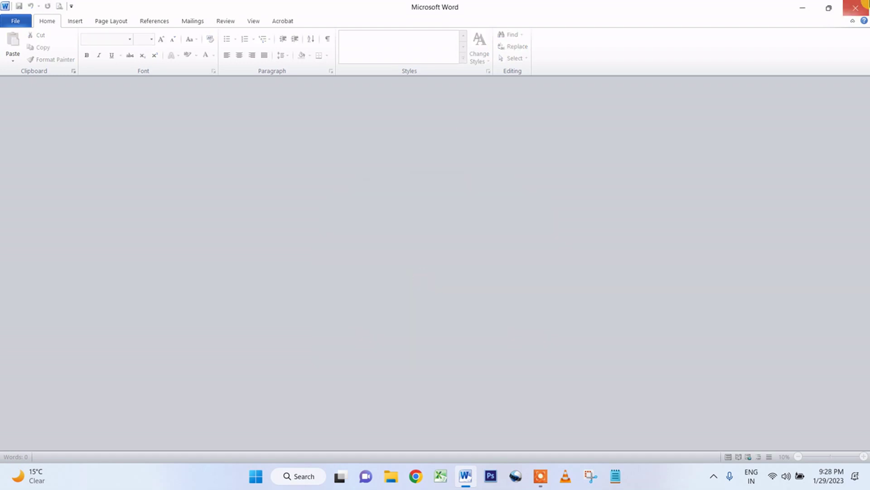
pyautogui.click(856, 8)
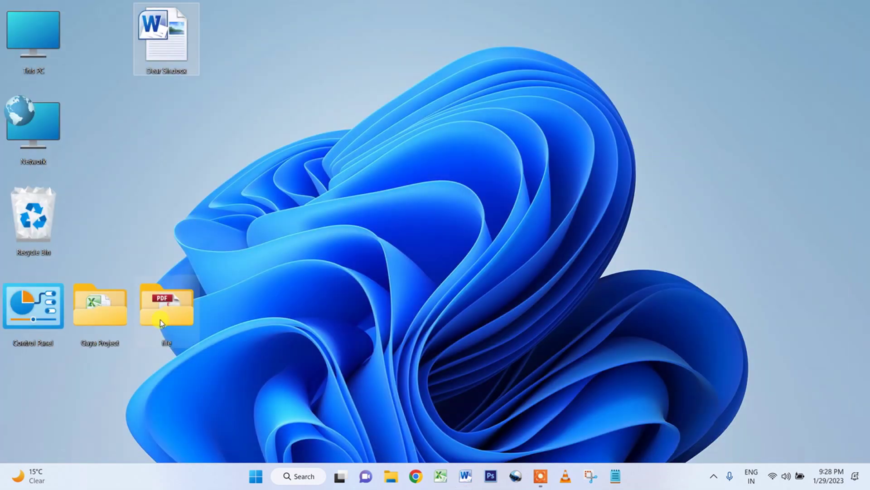
# - Place the 'file' folder below Control Panel and launch Google Chrome
pyautogui.moveTo(160, 320); pyautogui.dragTo(31, 408)
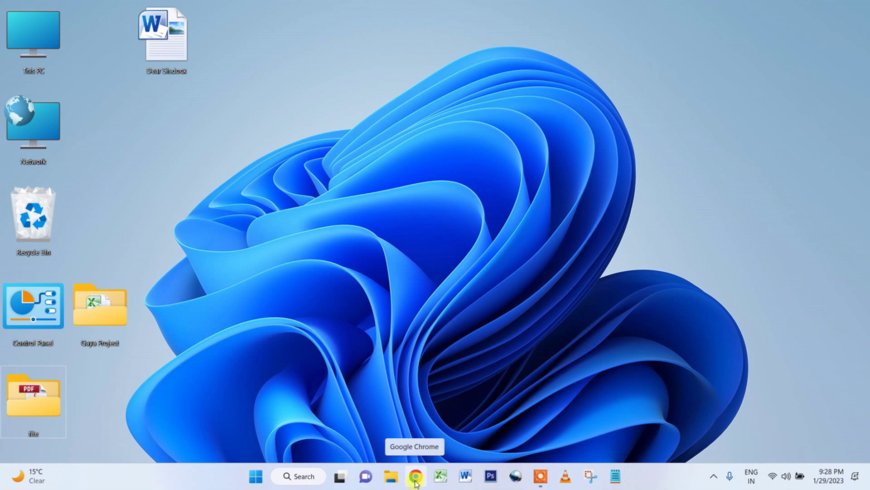
pyautogui.click(415, 482)
# - Navigate to lostmypass.com by typing 'lost' and accepting the autocomplete
pyautogui.click(275, 30)
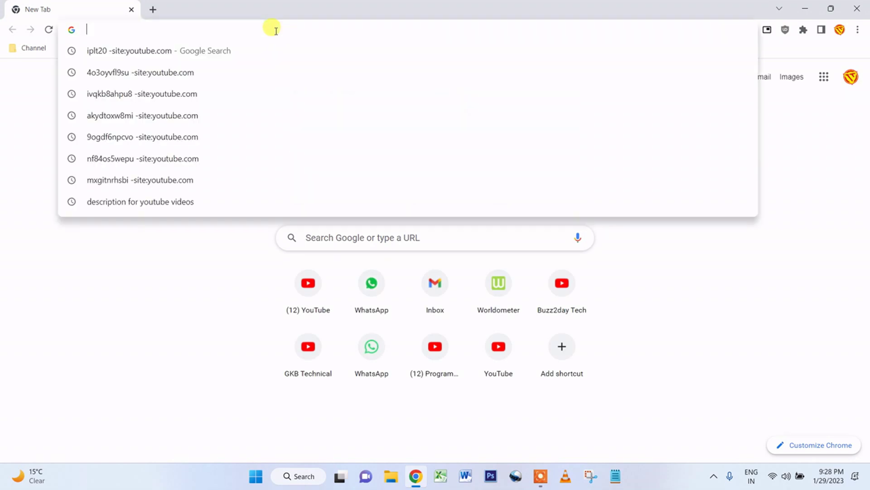
pyautogui.write('los')
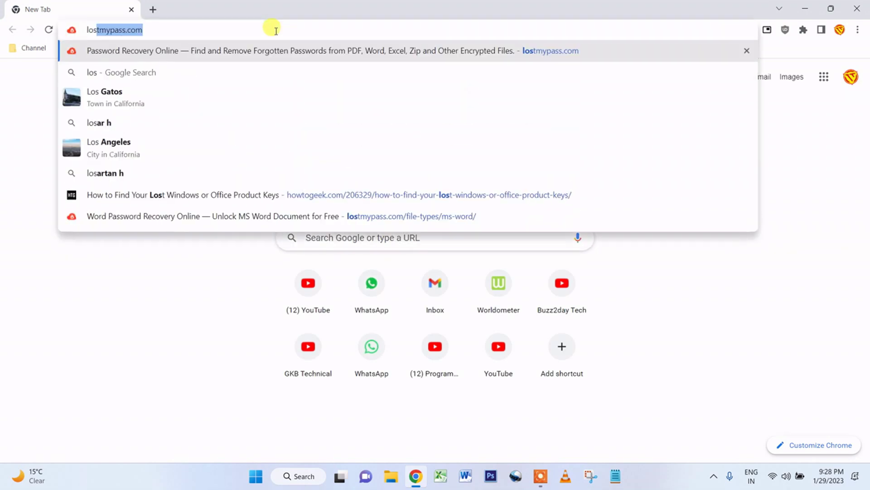
pyautogui.write('t')
pyautogui.press('Right')
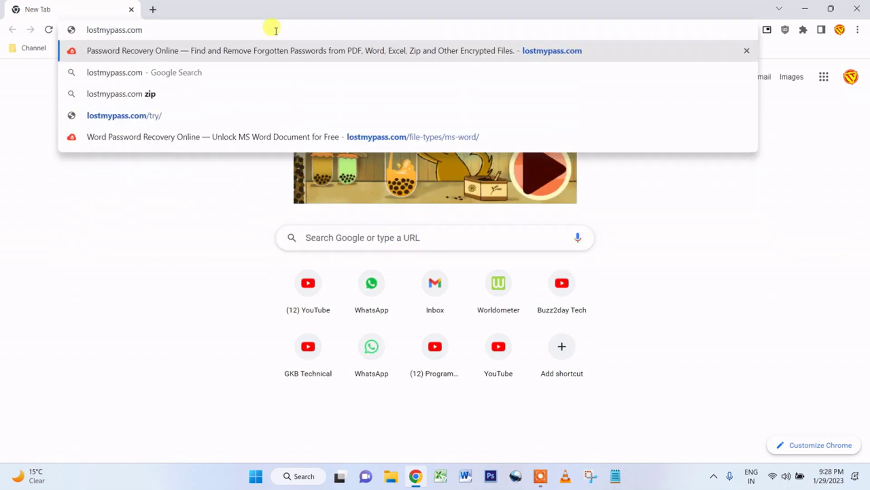
pyautogui.press('Return')
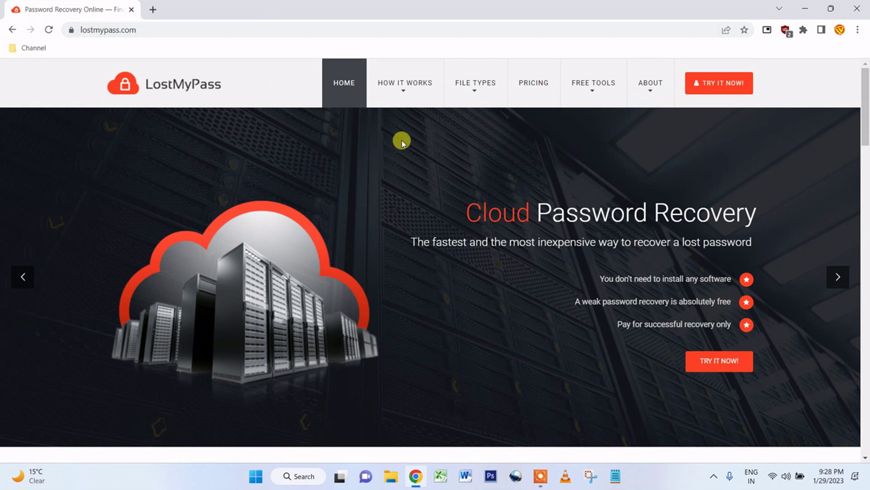
pyautogui.moveTo(475, 83)
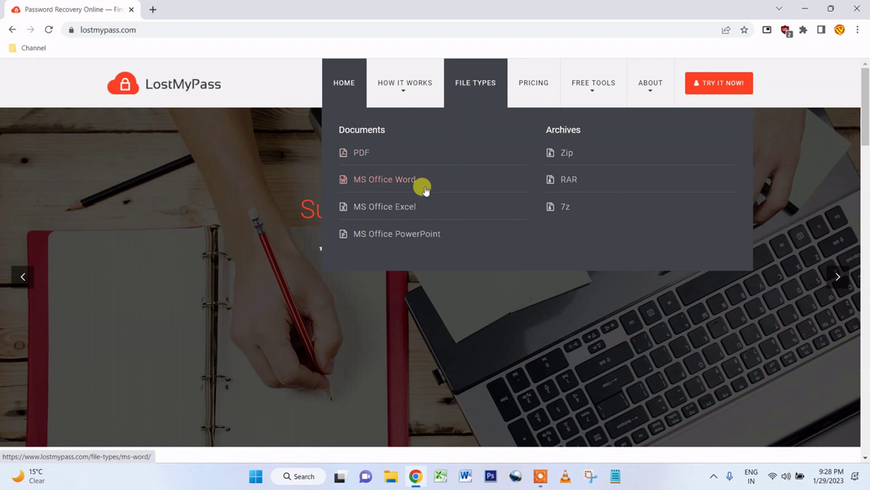
# - Open the MS Office Word password recovery page and tick the 'I'm not a robot' checkbox
pyautogui.click(374, 178)
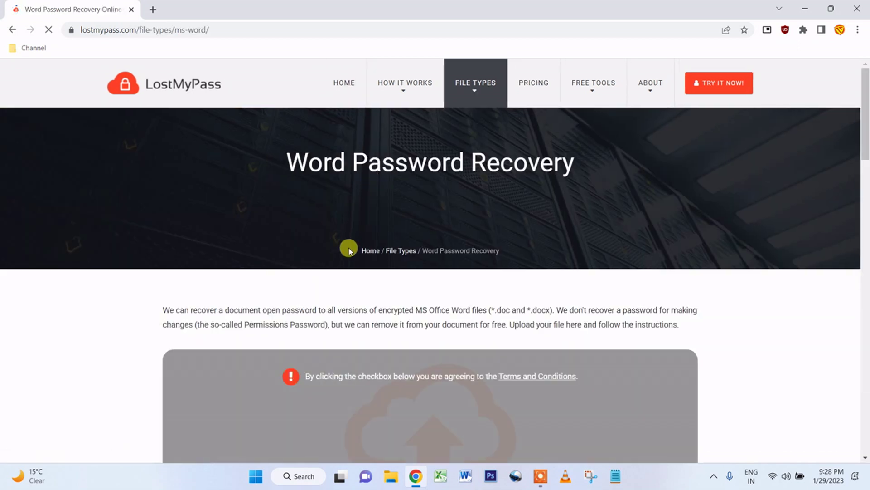
pyautogui.scroll(-1, 433, 304)
pyautogui.scroll(-3, 433, 304)
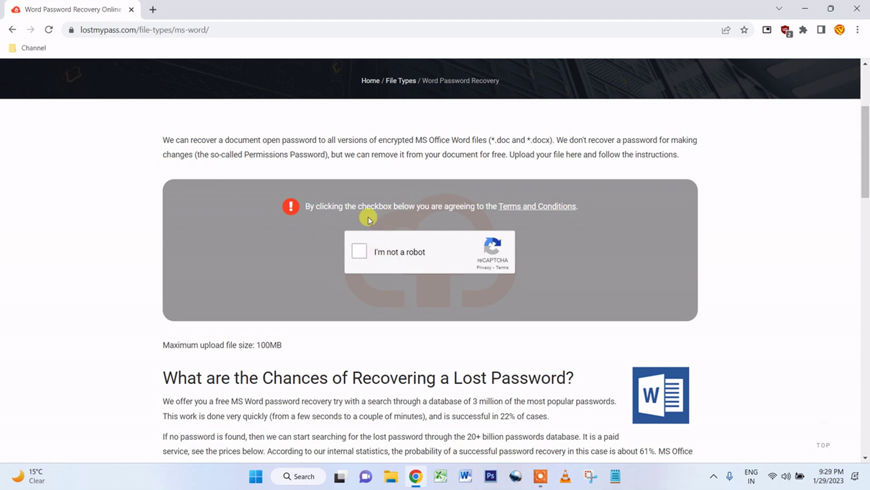
pyautogui.click(360, 253)
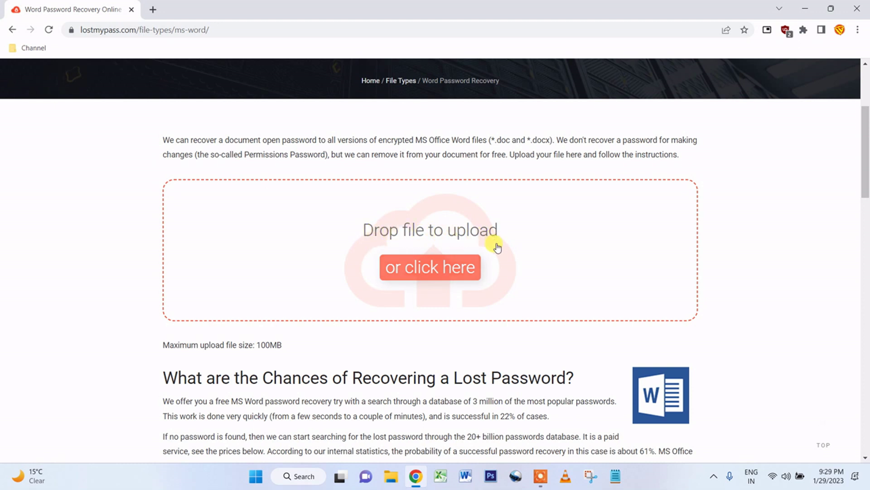
# - Upload Dear Sir.docx from the Desktop folder for weak password recovery
pyautogui.click(425, 268)
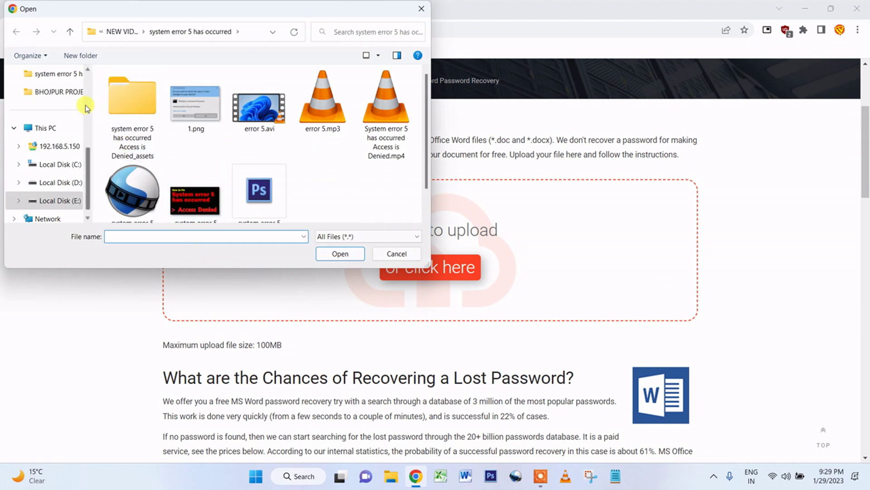
pyautogui.scroll(3, 54, 137)
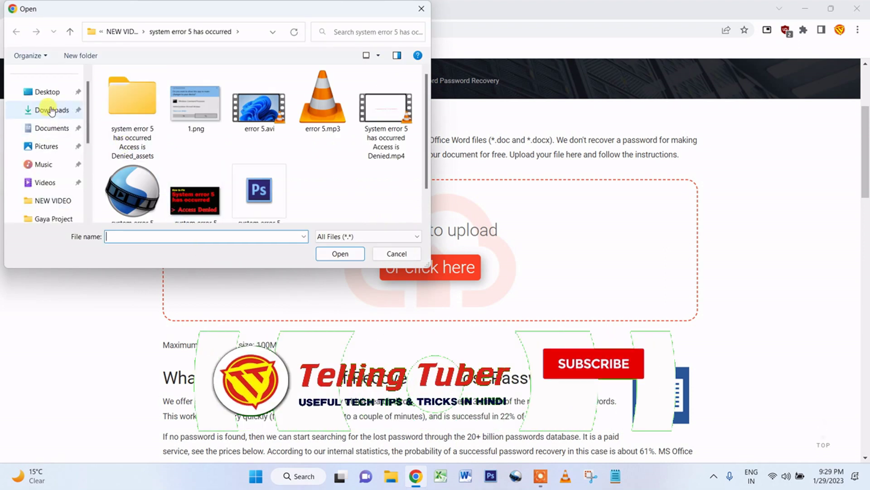
pyautogui.click(47, 91)
pyautogui.click(277, 129)
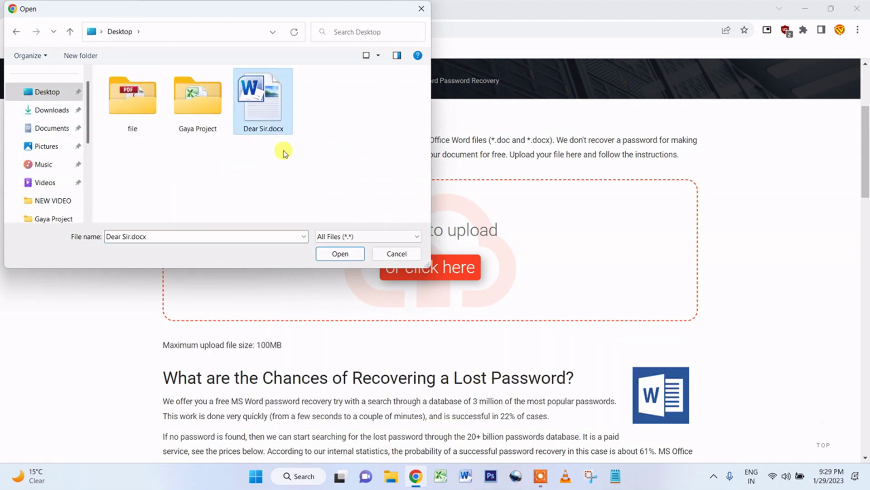
pyautogui.click(343, 260)
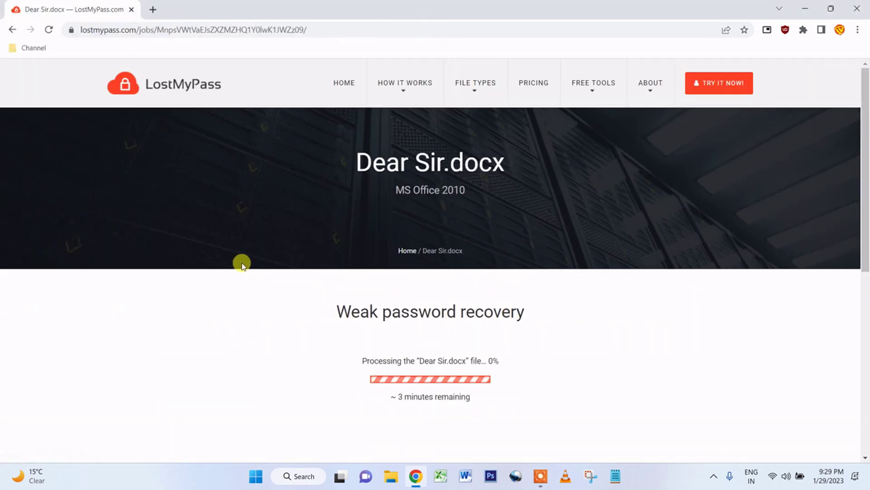
# - Wait for recovery to finish and scroll down to the Recovered password field
pyautogui.scroll(-1, 557, 378)
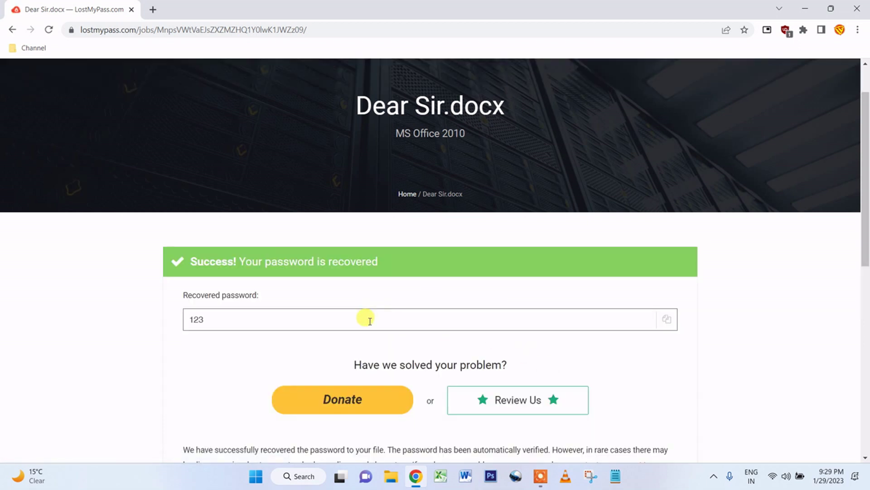
# - Copy the recovered password to the clipboard and minimize Chrome
pyautogui.scroll(-1, 317, 308)
pyautogui.doubleClick(196, 264)
pyautogui.click(194, 265)
pyautogui.click(200, 321)
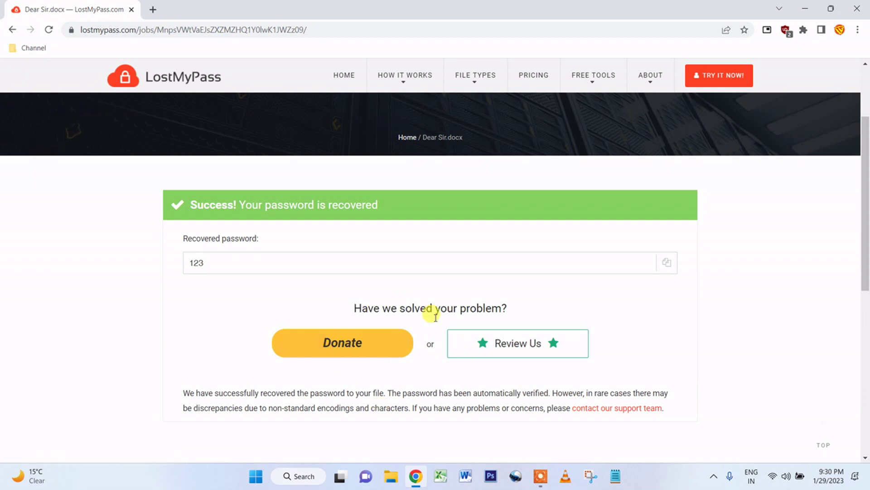
pyautogui.doubleClick(214, 262)
pyautogui.moveTo(199, 263); pyautogui.dragTo(192, 260)
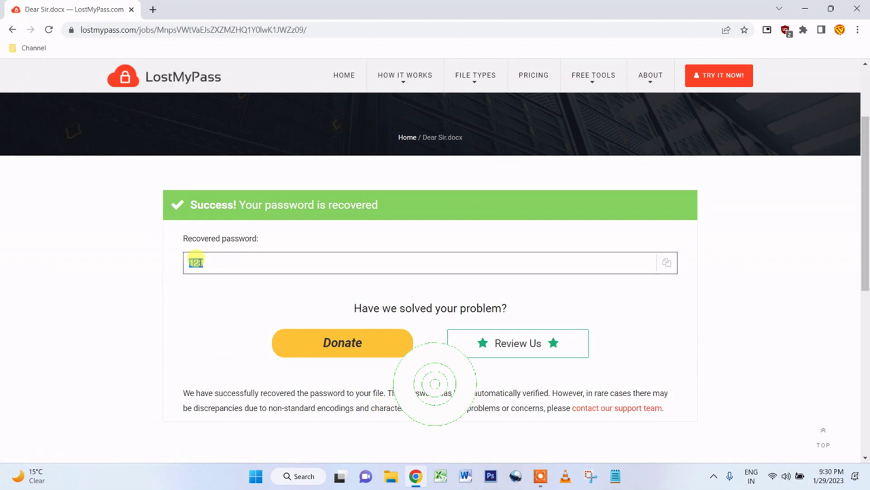
pyautogui.rightClick(194, 261)
pyautogui.click(198, 296)
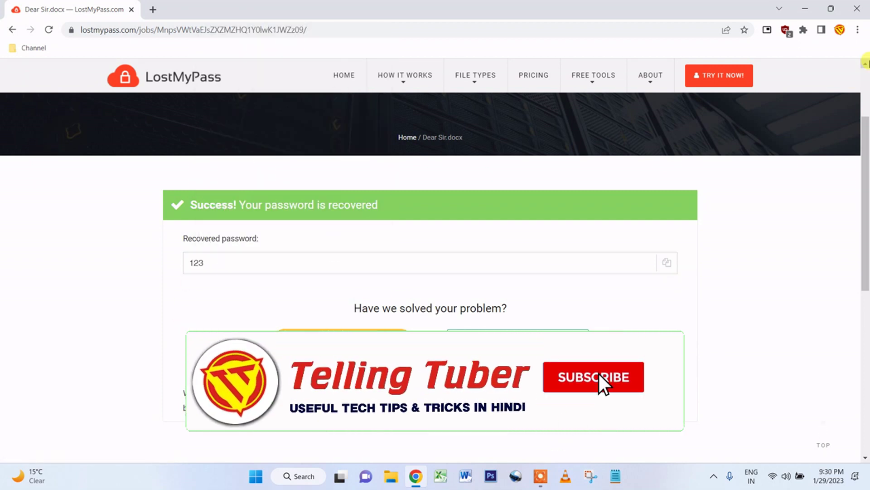
pyautogui.click(806, 8)
# - Open Dear Sir.docx in Word, enter the recovered password, and browse the bid form pages
pyautogui.doubleClick(170, 66)
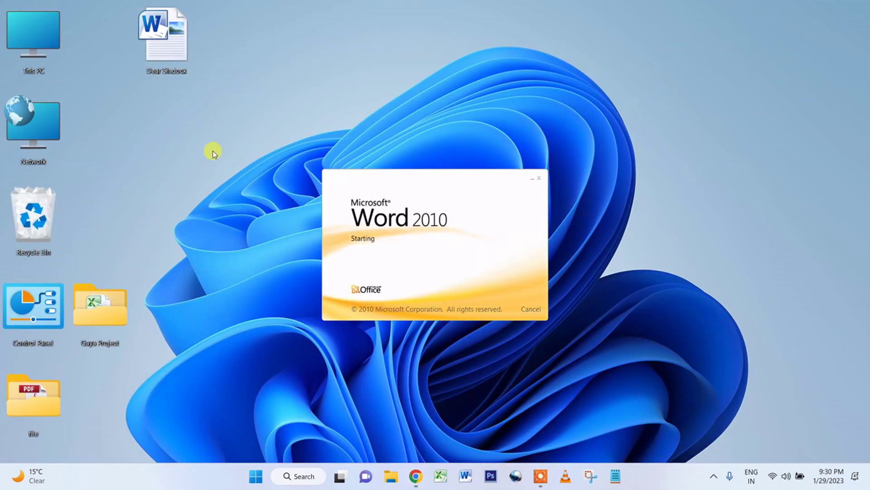
pyautogui.write('1')
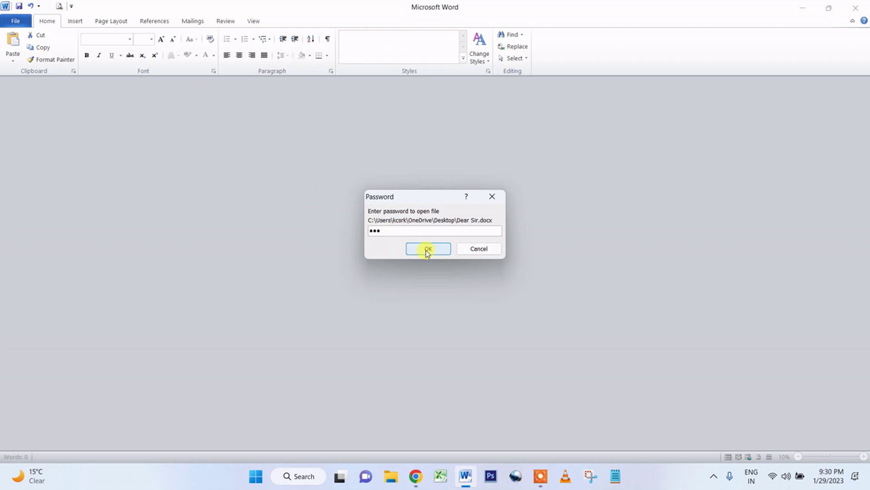
pyautogui.click(432, 251)
pyautogui.click(134, 173)
pyautogui.scroll(-5, 223, 292)
pyautogui.scroll(4, 223, 311)
pyautogui.scroll(1, 224, 317)
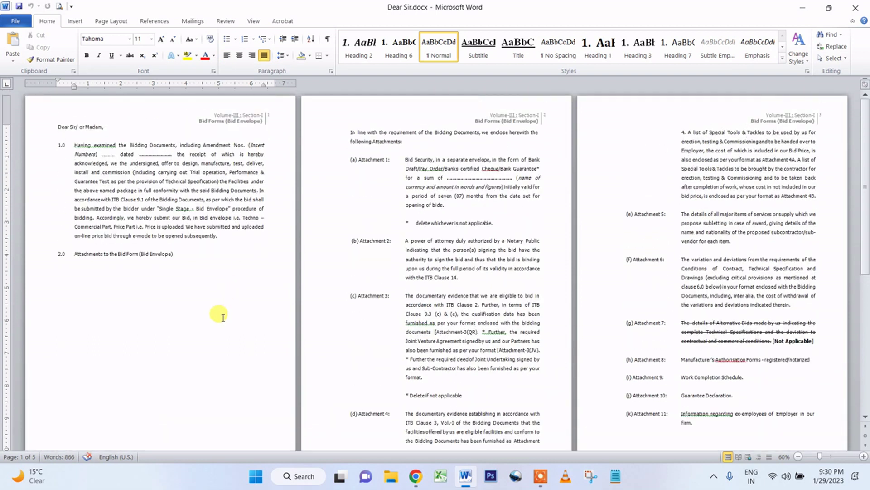